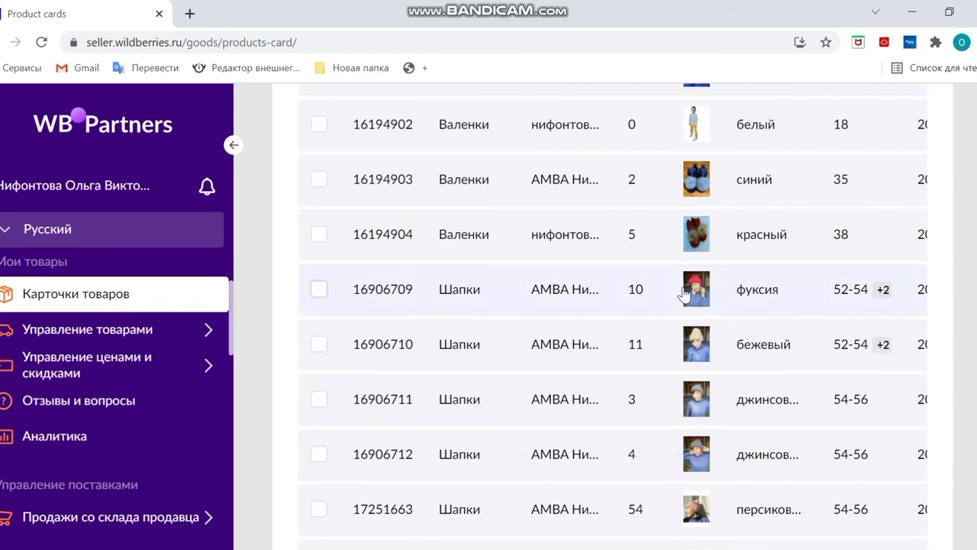
Open the fuchsia hat card in bulk editing and review its variants' articles, sizes, composition, photos and country of origin
click(320, 290)
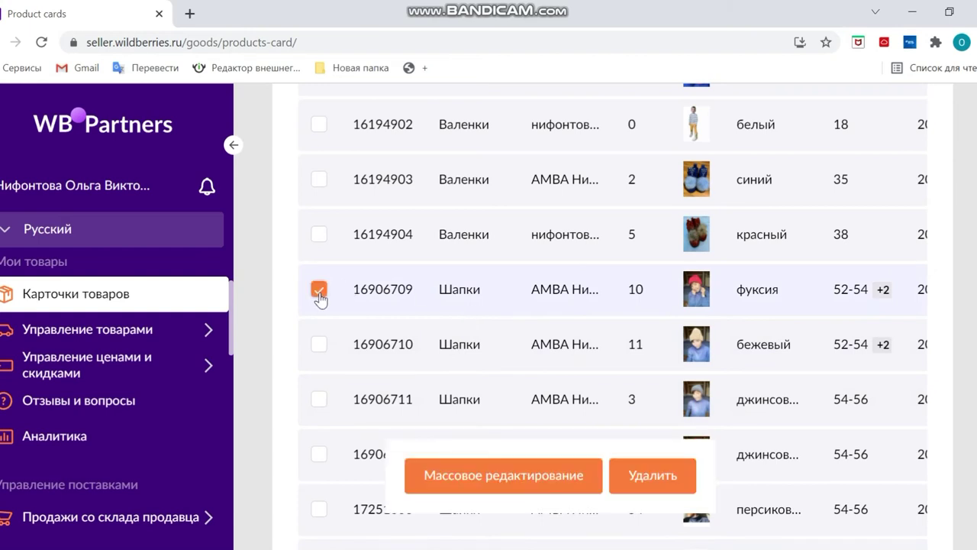
click(539, 479)
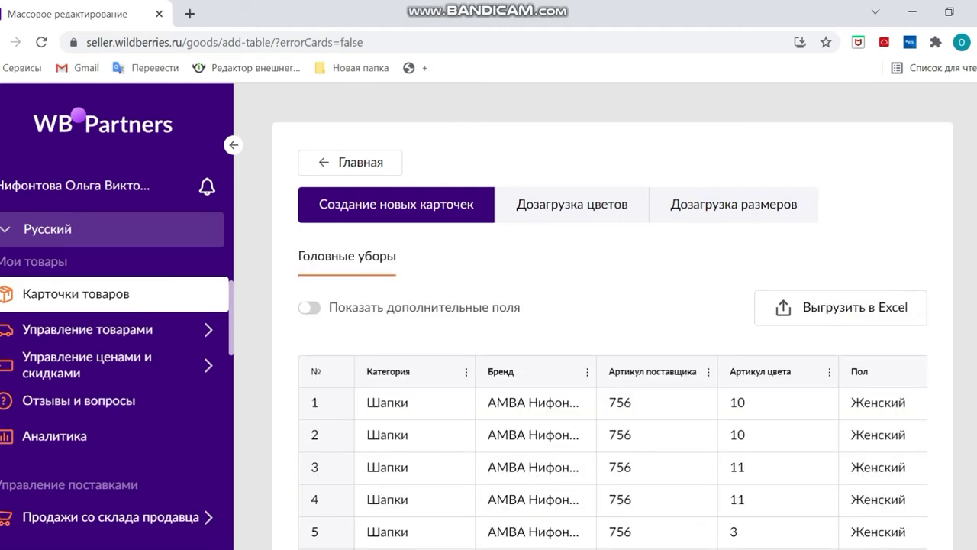
scroll(610, 329, down, 2)
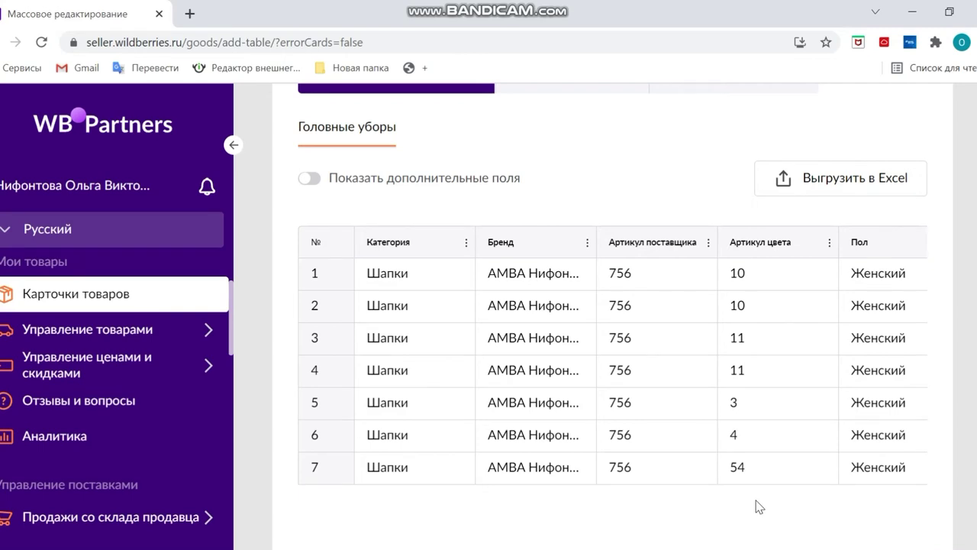
scroll(759, 507, right, 3)
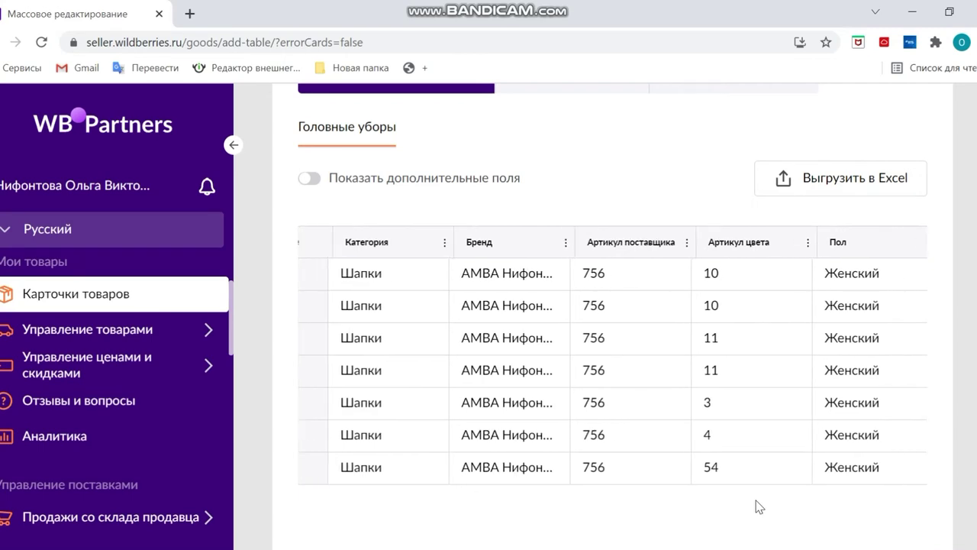
scroll(758, 507, right, 3)
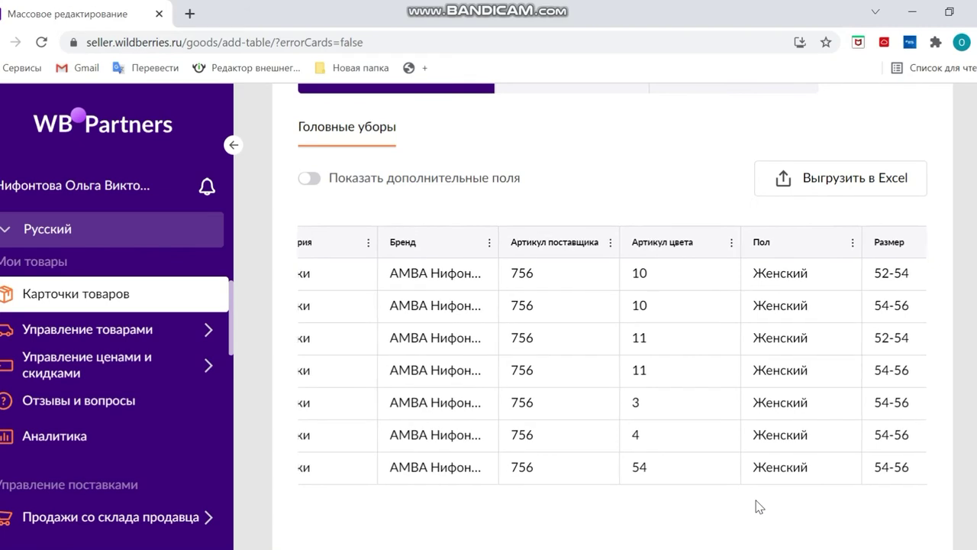
scroll(759, 507, right, 1)
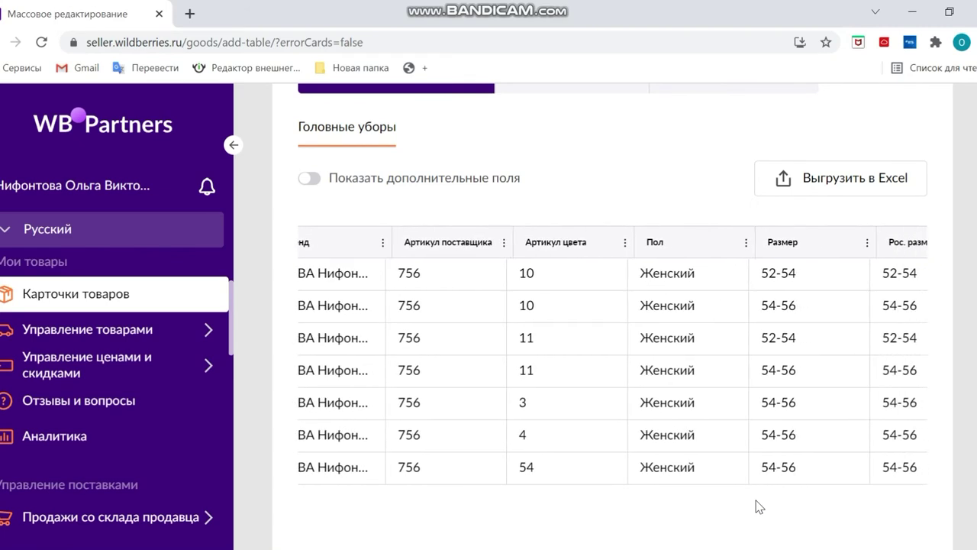
scroll(758, 507, right, 15)
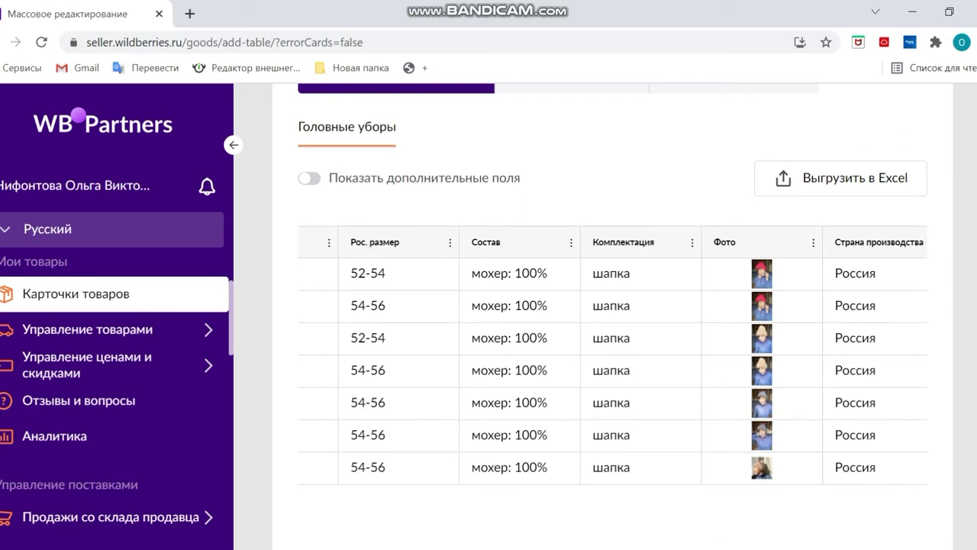
Switch to adding colours to existing cards and enter supplier article 756 in the first row
scroll(784, 124, up, 2)
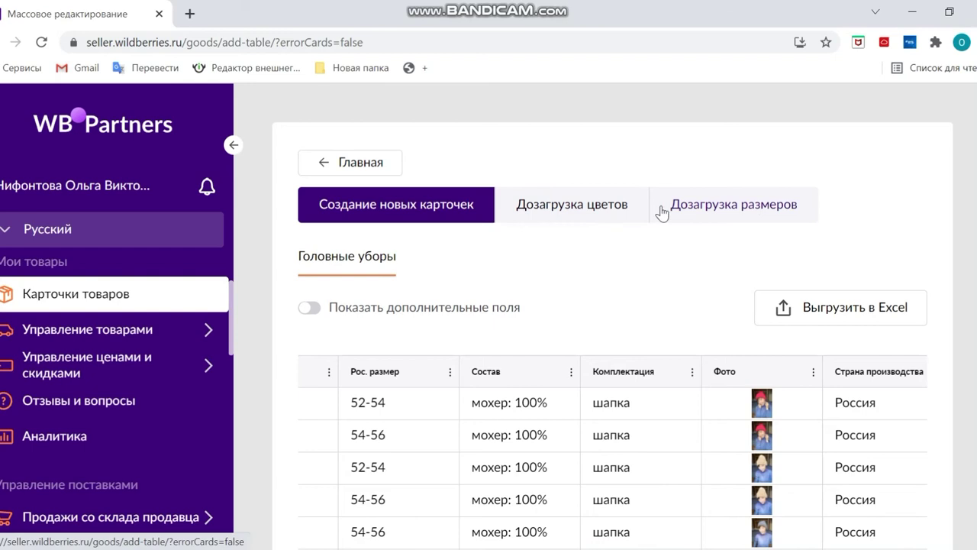
click(621, 211)
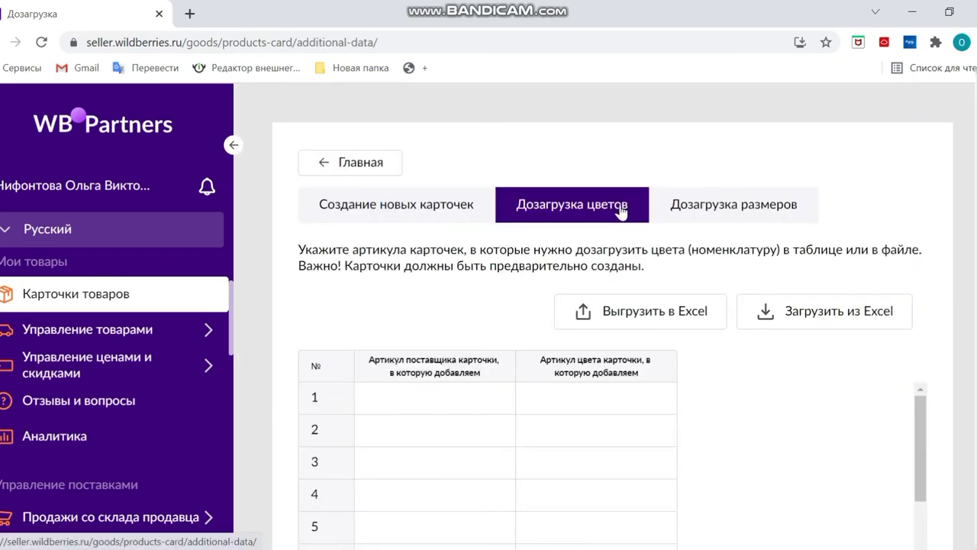
click(426, 398)
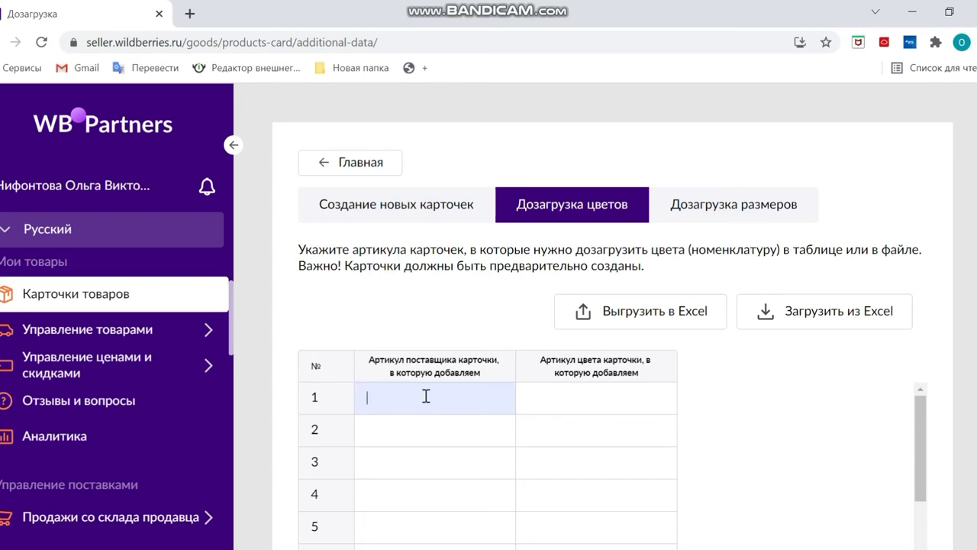
text(756)
click(758, 463)
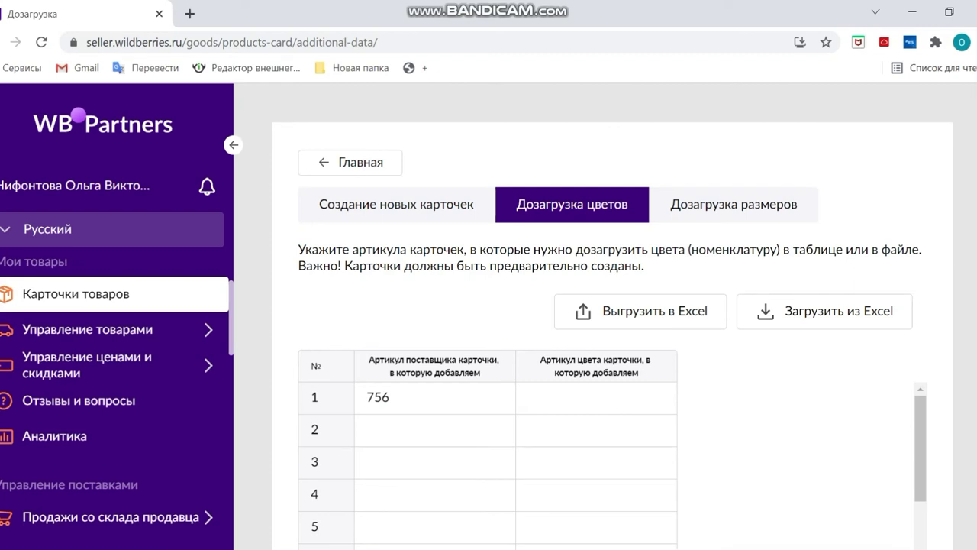
Try to proceed with only the supplier article filled in
scroll(611, 317, down, 4)
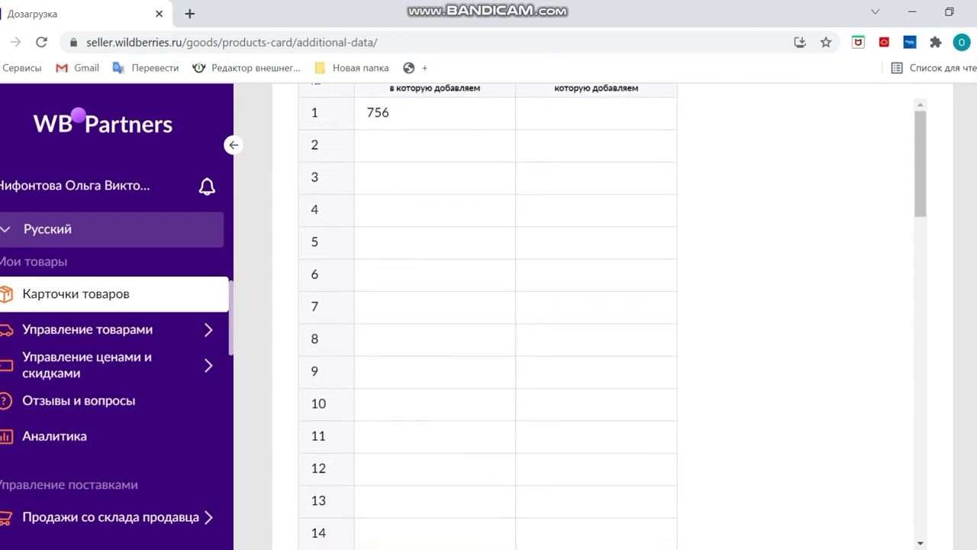
scroll(611, 318, down, 2)
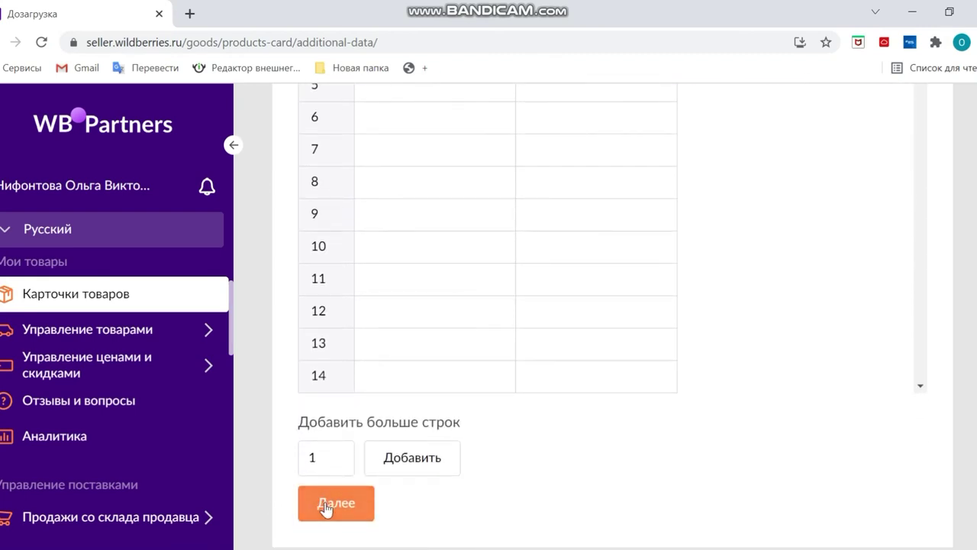
click(325, 509)
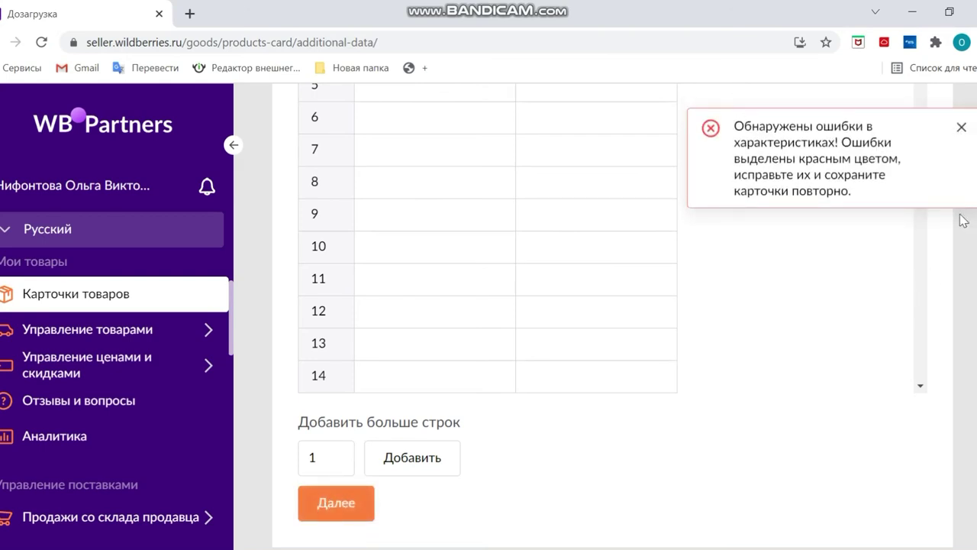
click(961, 127)
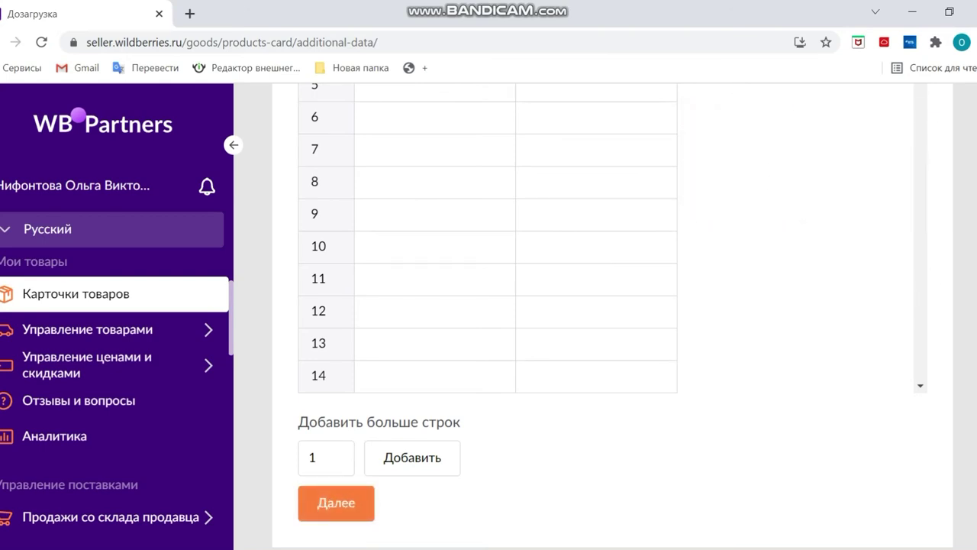
Enter colour article 10 for the existing card in the first row and proceed to the new colour's fields
scroll(611, 318, up, 5)
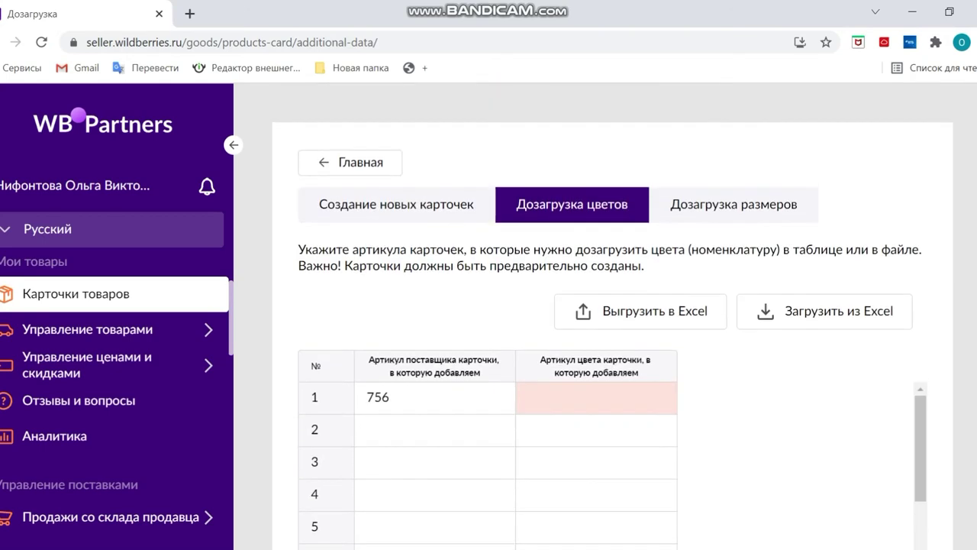
click(584, 411)
text(10)
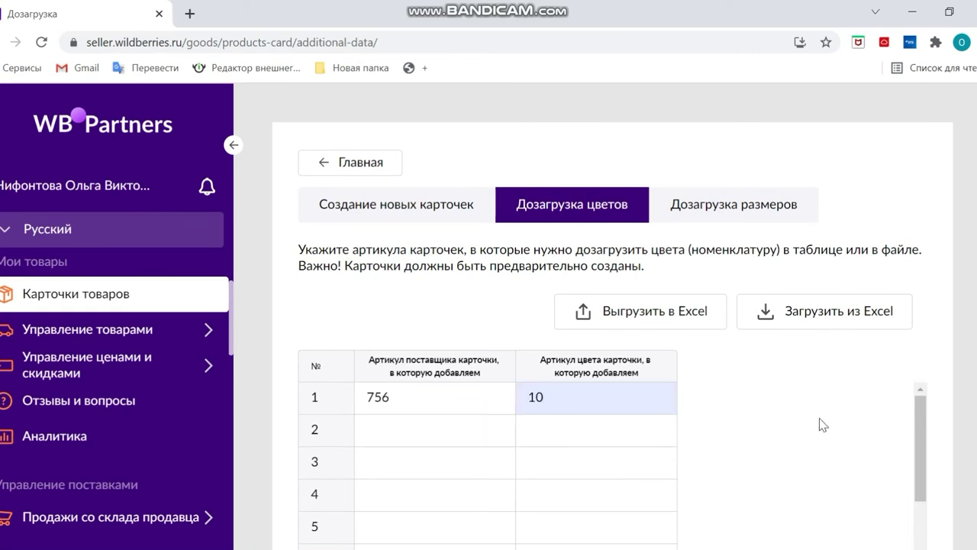
key(Return)
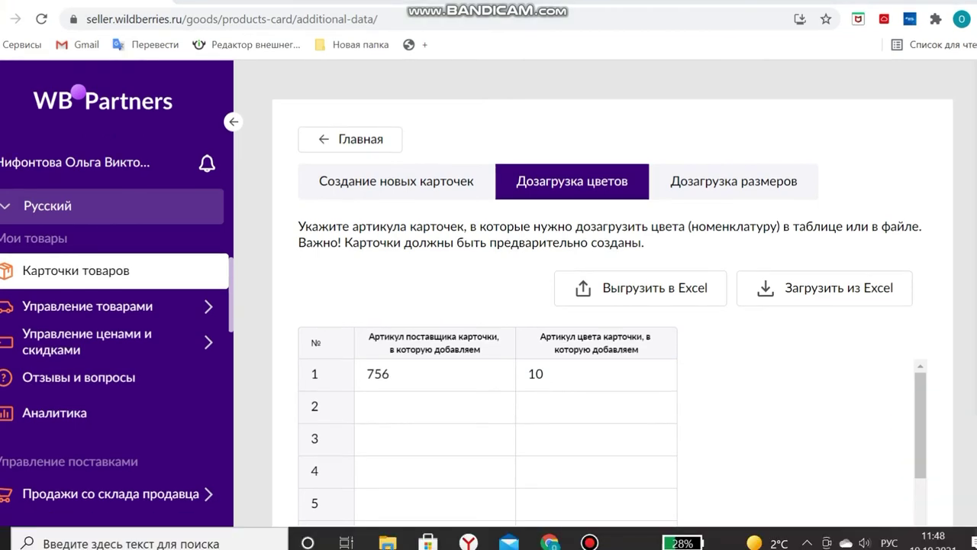
scroll(611, 306, down, 4)
scroll(489, 305, down, 3)
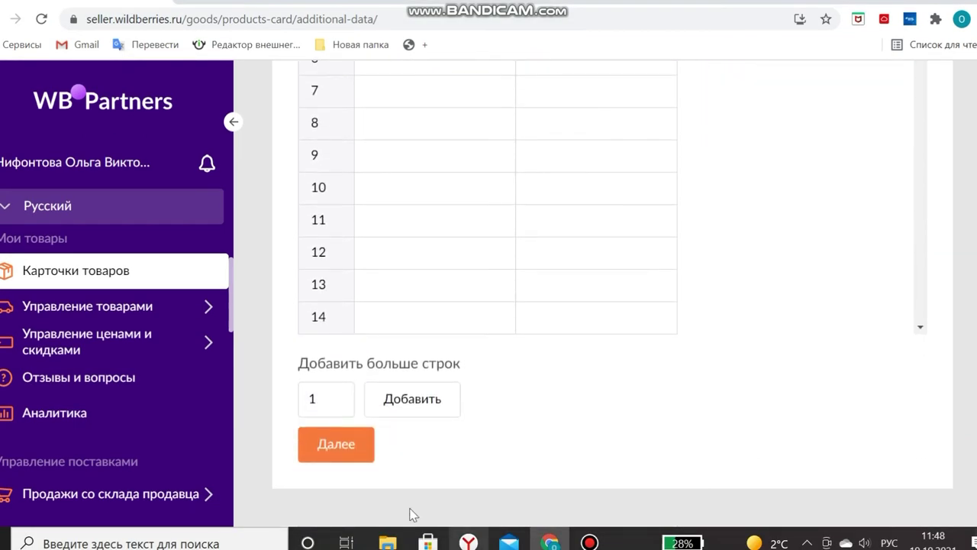
click(344, 444)
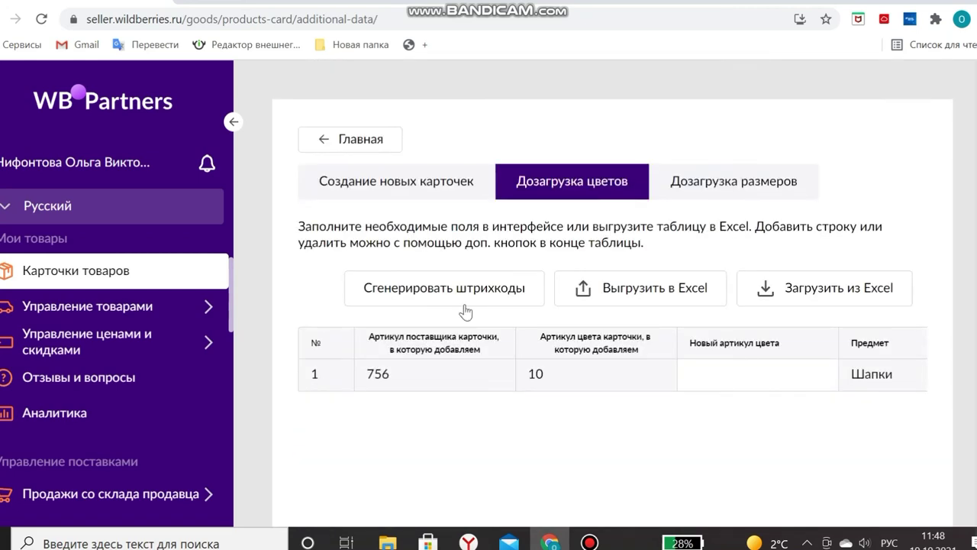
Set the new colour article (Новый артикул цвета) to 16
click(703, 376)
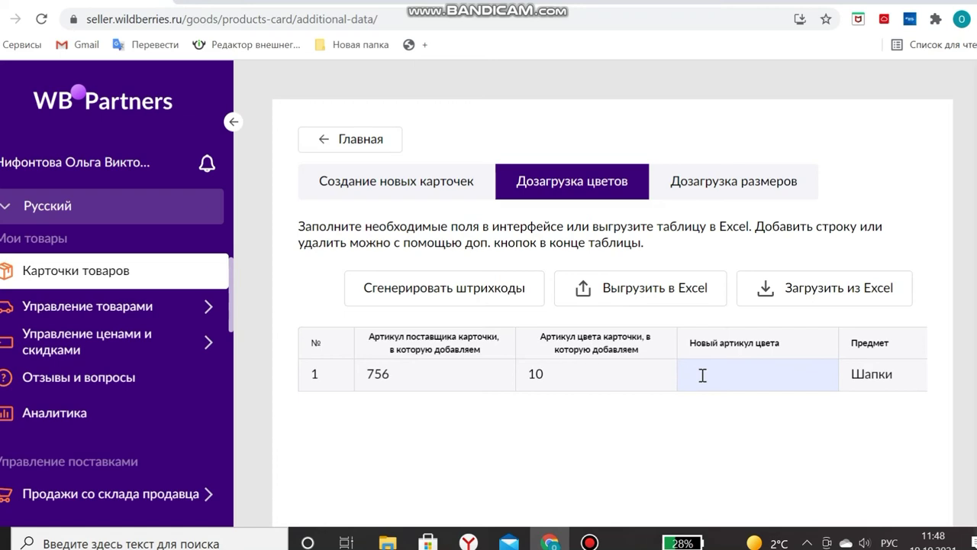
click(702, 375)
text(16)
click(726, 406)
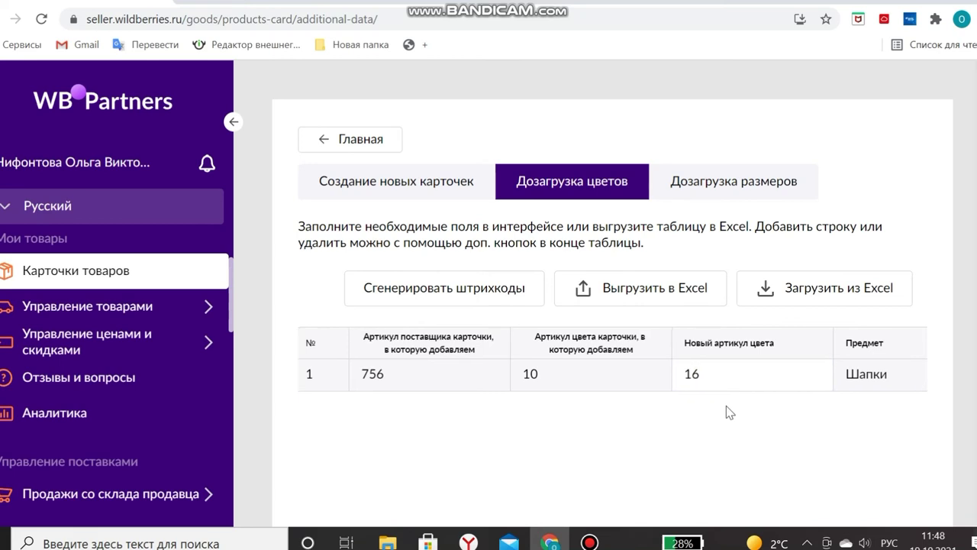
Set the main colour (Основной цвет) of the new hat variant to зеленый
scroll(726, 406, right, 10)
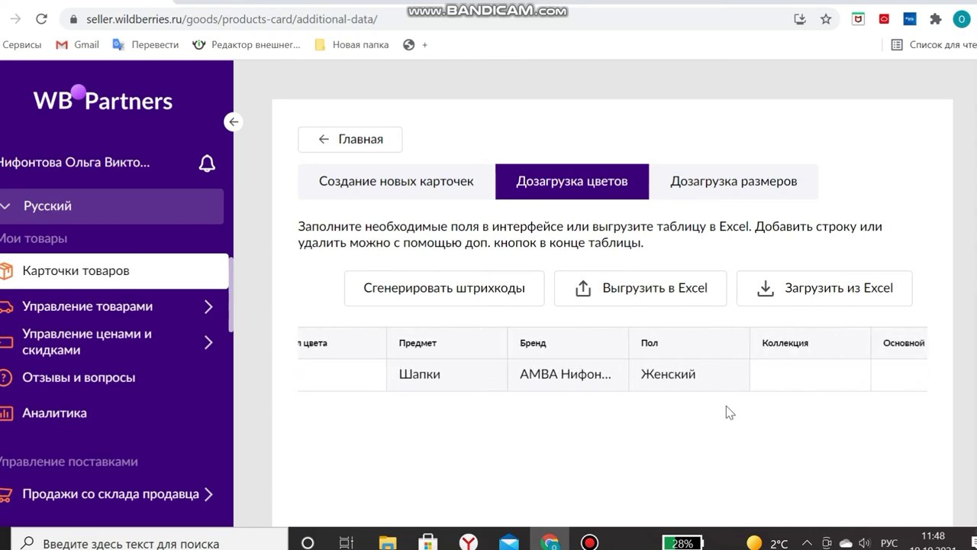
scroll(726, 405, right, 2)
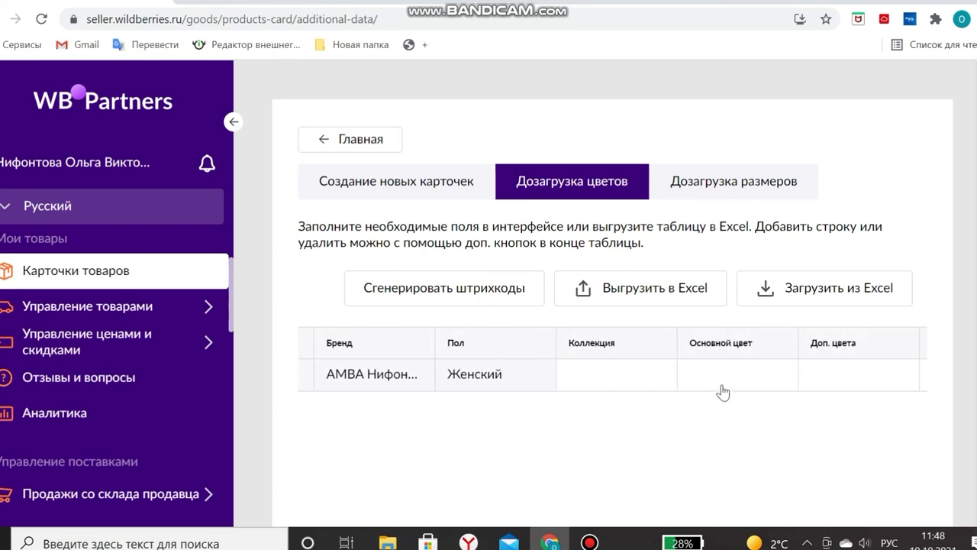
click(723, 391)
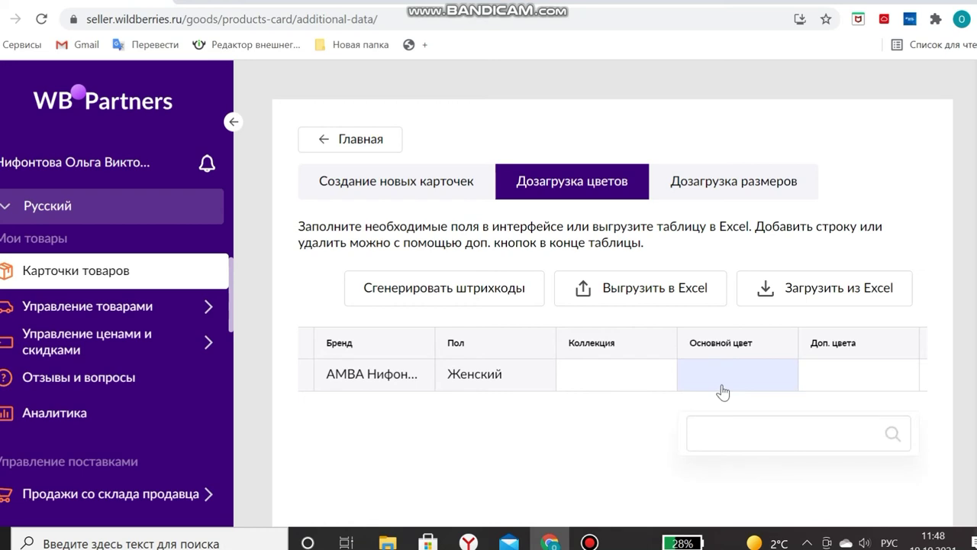
click(722, 428)
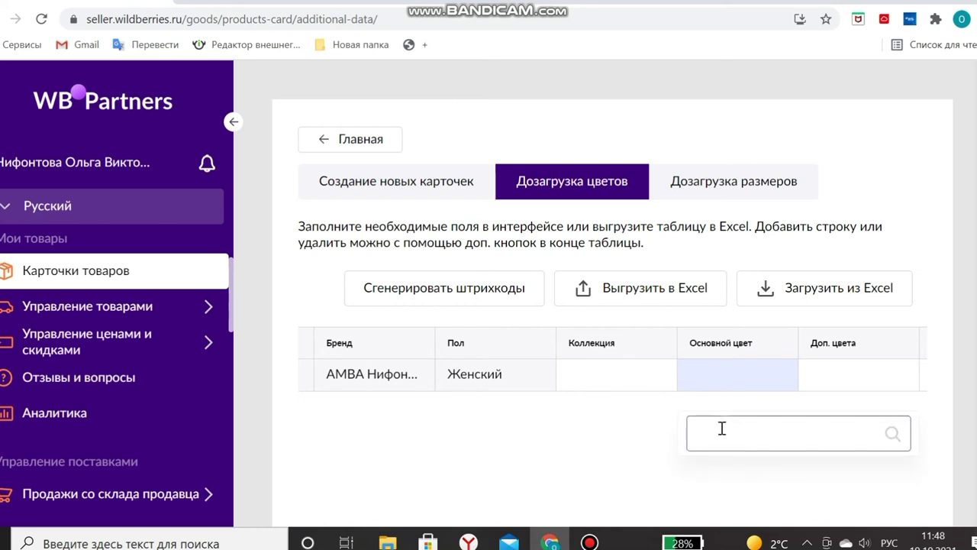
click(726, 448)
text(з)
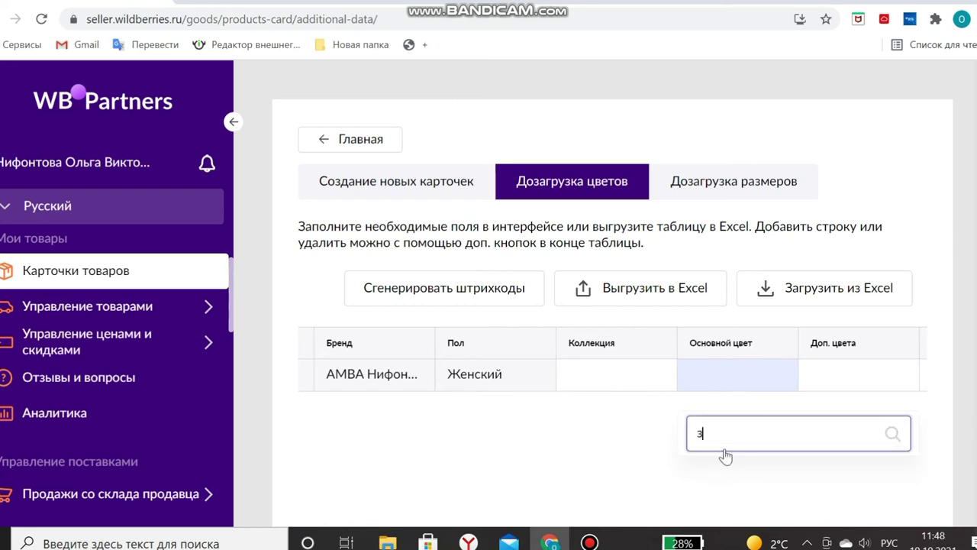
text(еленый)
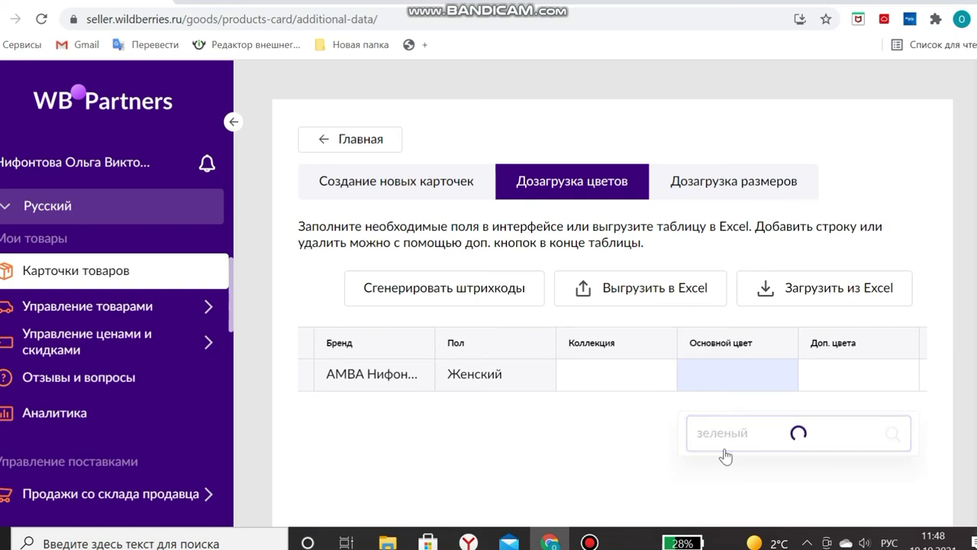
click(723, 474)
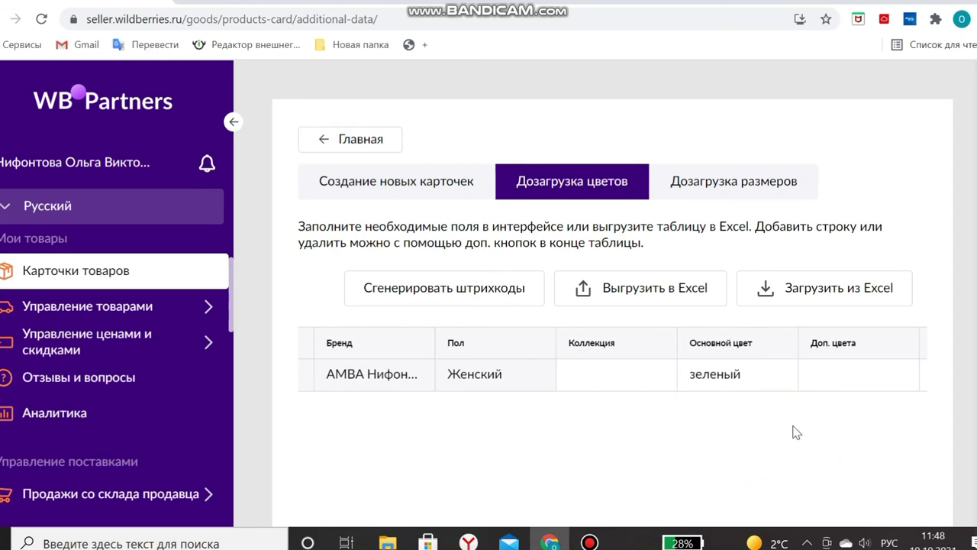
Set the collection (Коллекция) of the new hat variant to Базовая коллекция
click(639, 377)
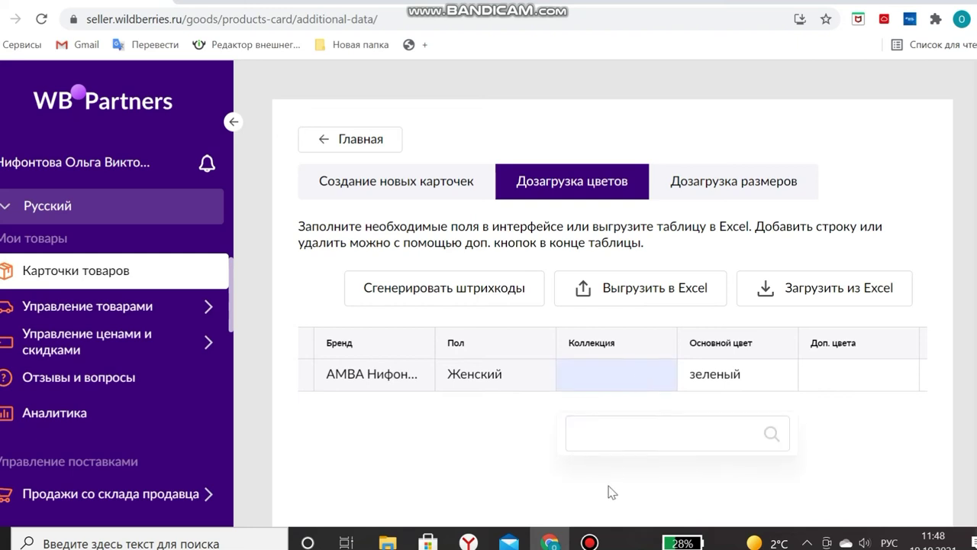
click(609, 439)
text(ба)
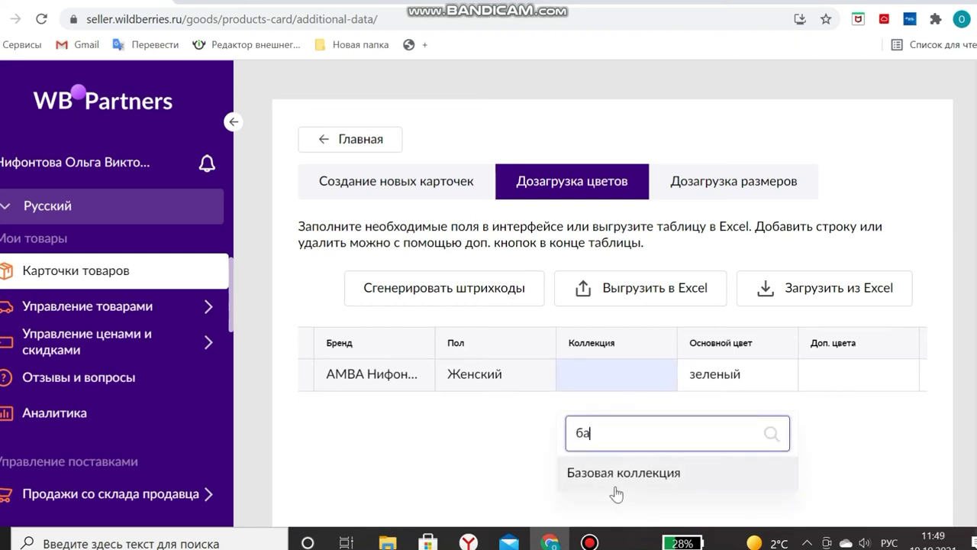
click(617, 474)
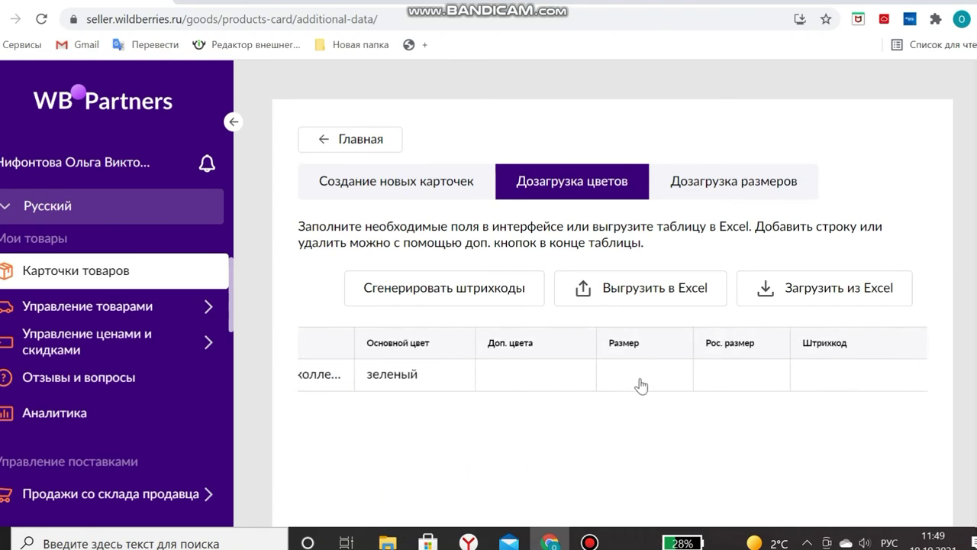
Set the new green variant's size (Размер) to 54 and its Russian size (Рос. размер) to 54-56
click(642, 379)
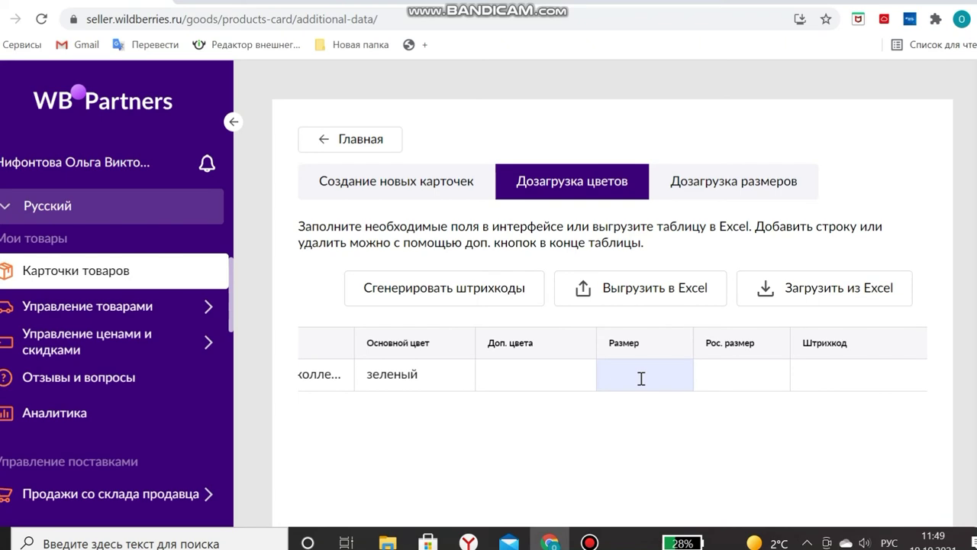
text(54)
click(714, 379)
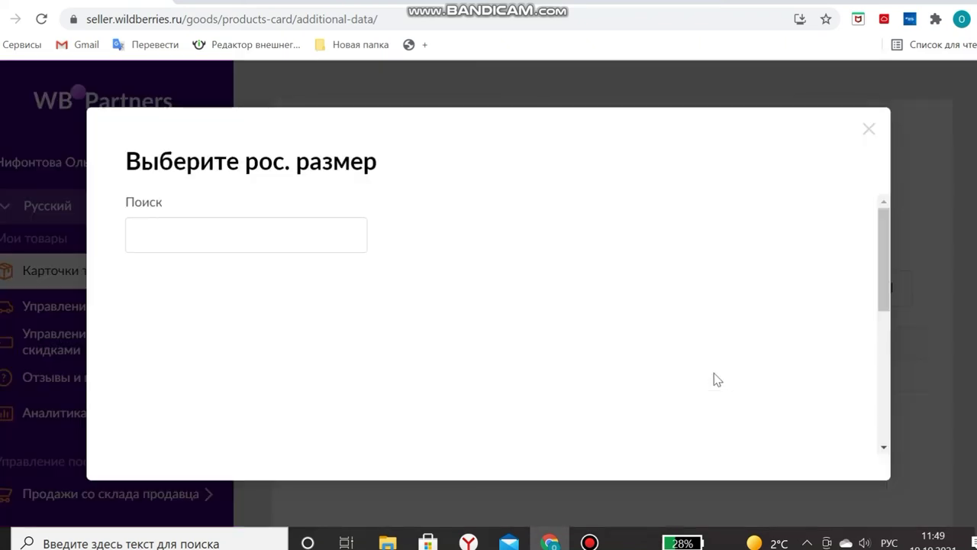
click(229, 235)
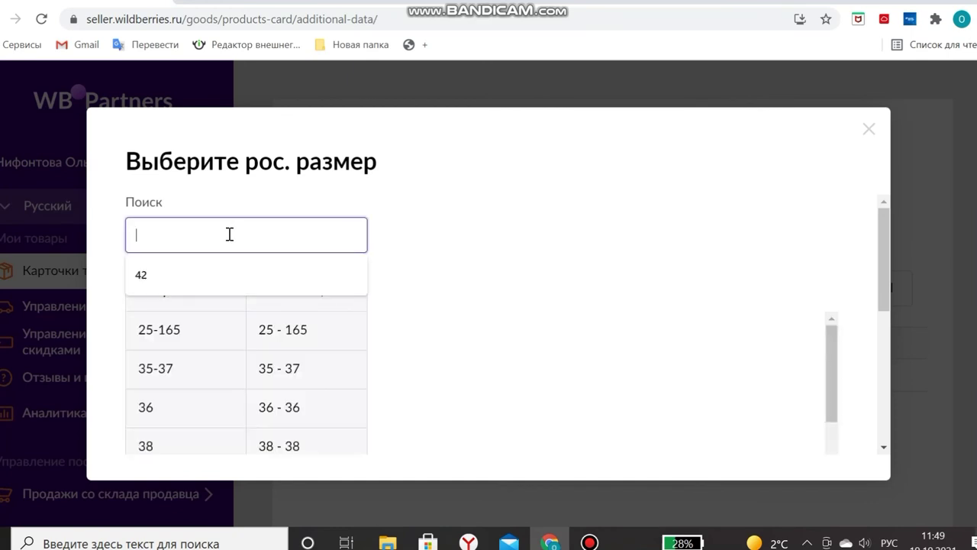
text(54)
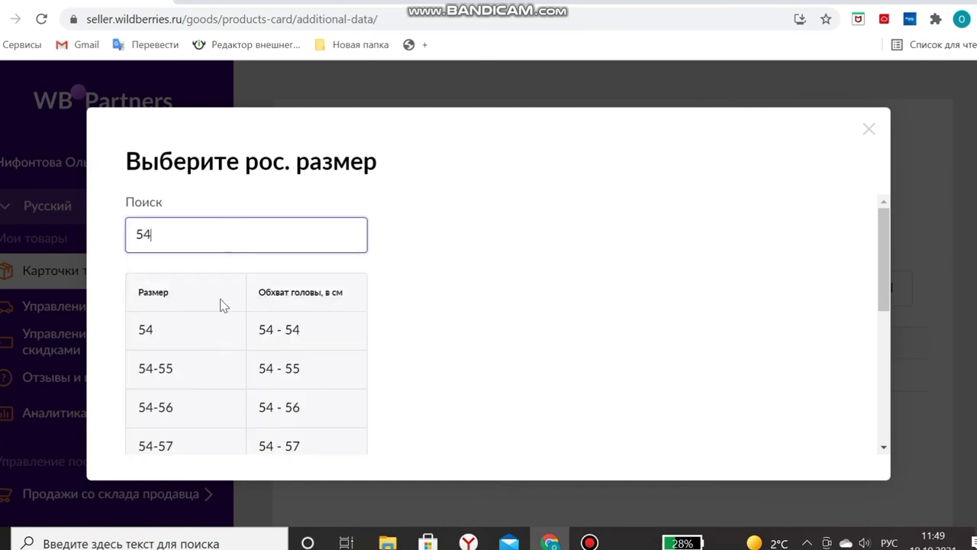
click(207, 425)
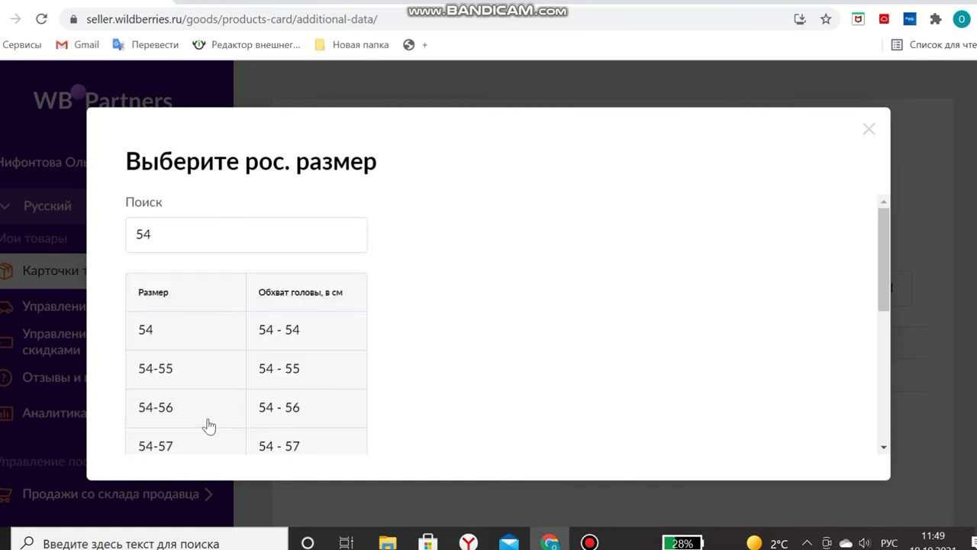
click(208, 424)
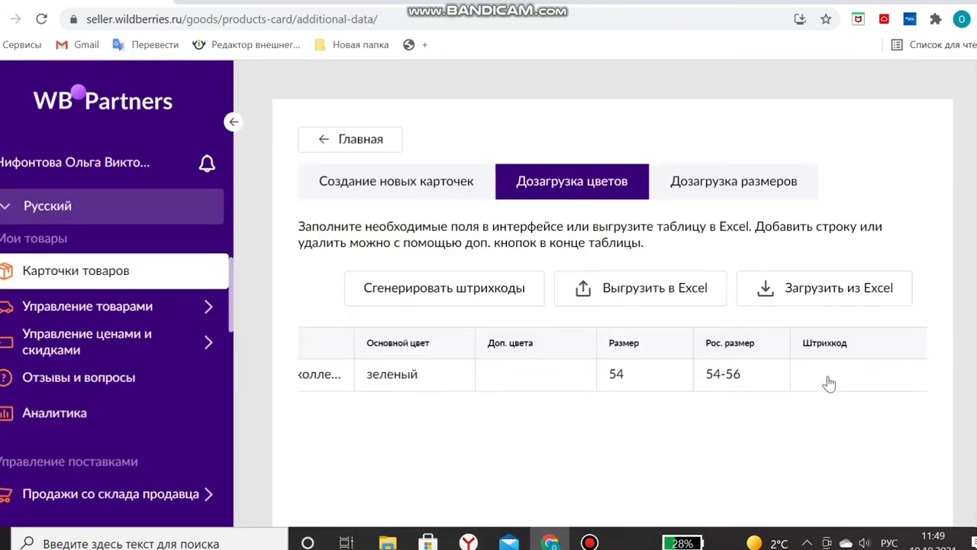
Generate a barcode for the new green variant and set its price (Цена) to 600
click(428, 303)
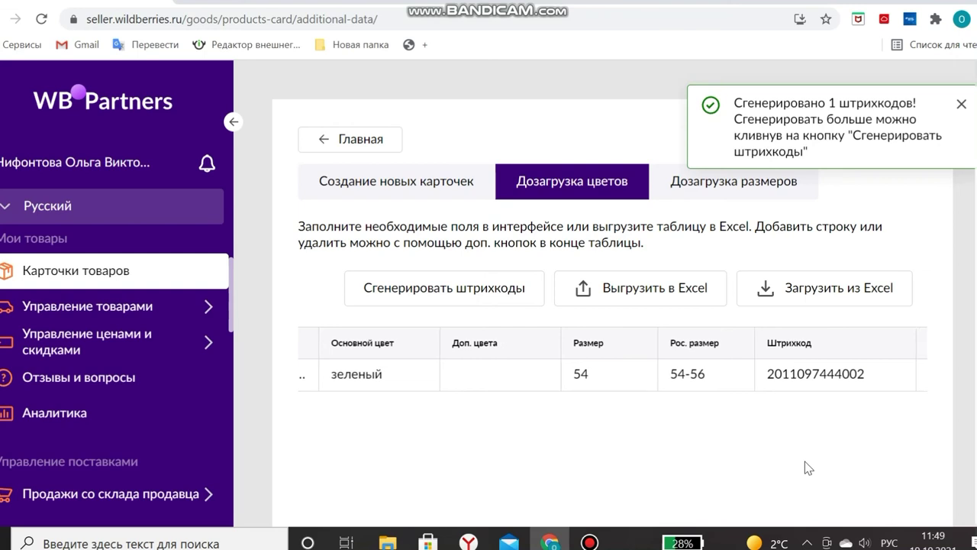
scroll(809, 468, right, 1)
scroll(810, 467, right, 2)
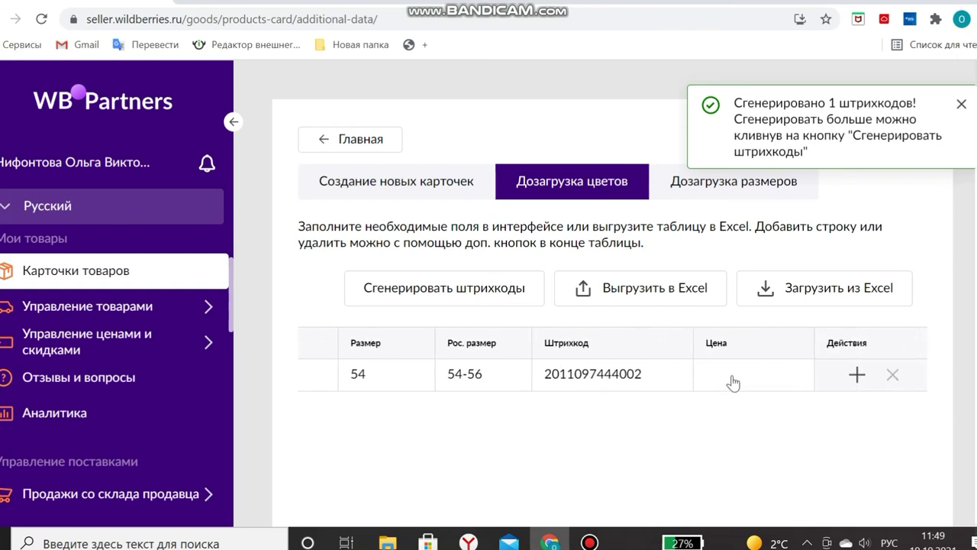
click(732, 376)
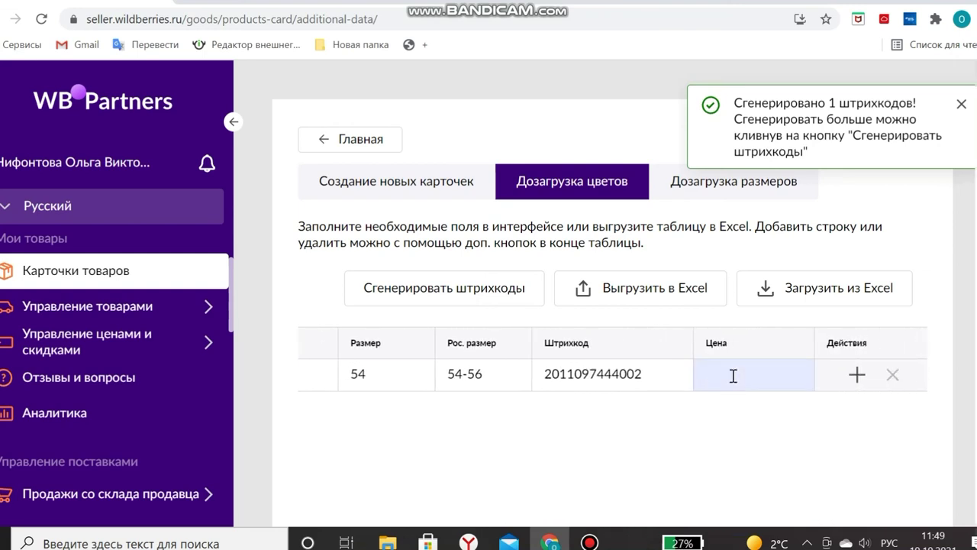
text(600)
click(775, 464)
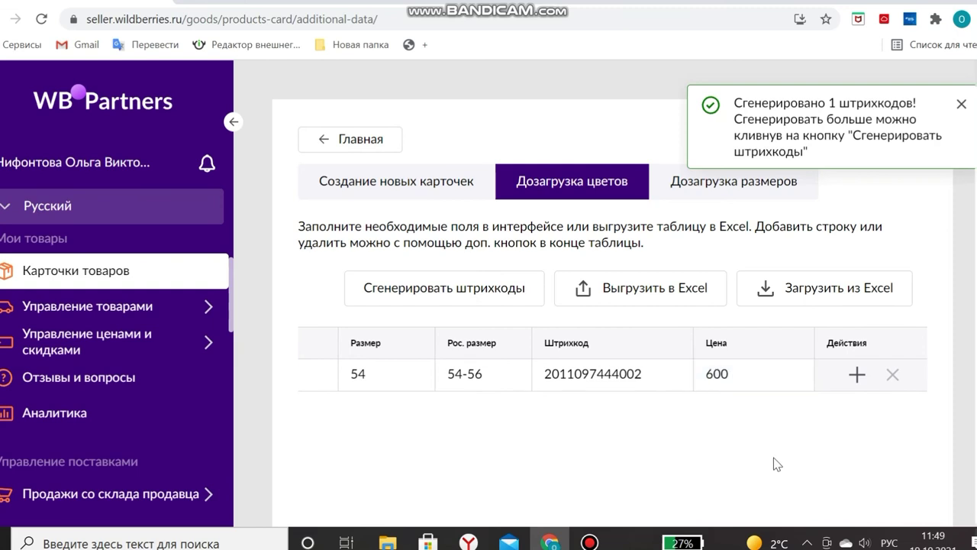
Save the new colour variant and dismiss the save notification
scroll(611, 305, down, 5)
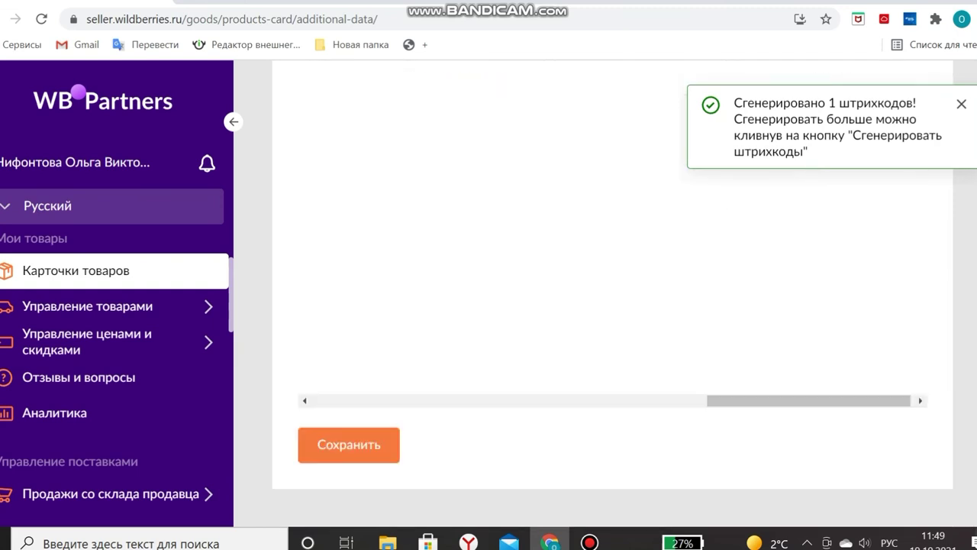
click(376, 451)
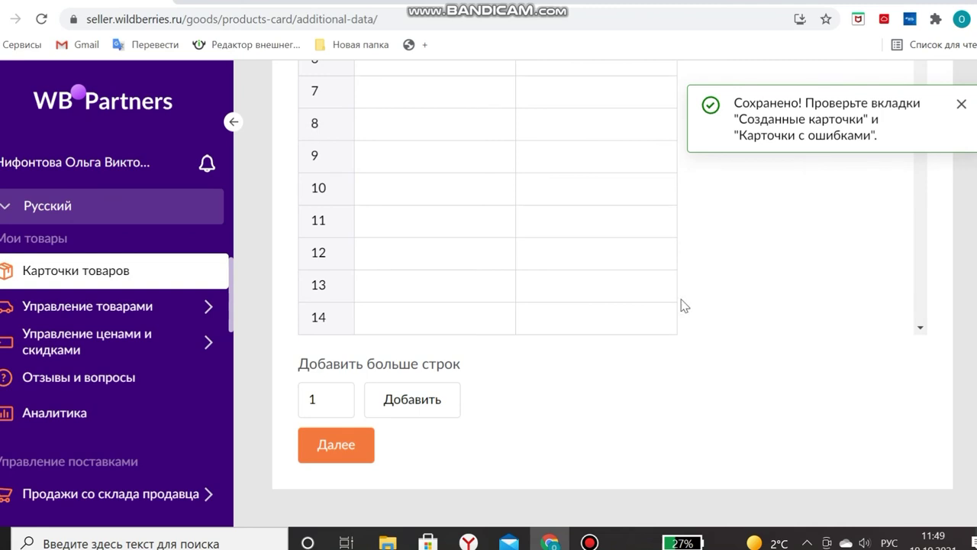
click(961, 105)
Open the card table for hat 756 under Создание новых карточек and examine colour article 16's row up to its photo (Фото)
scroll(470, 309, up, 6)
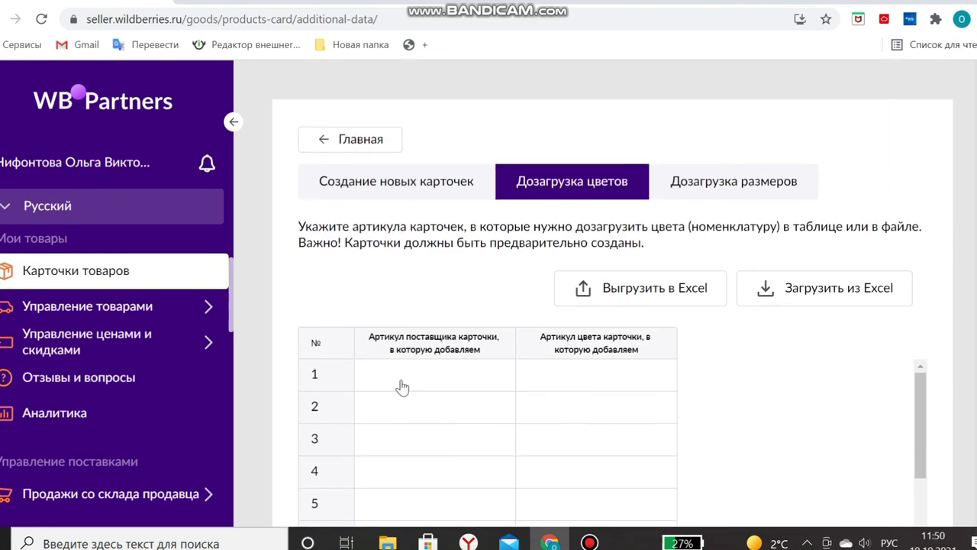
click(395, 187)
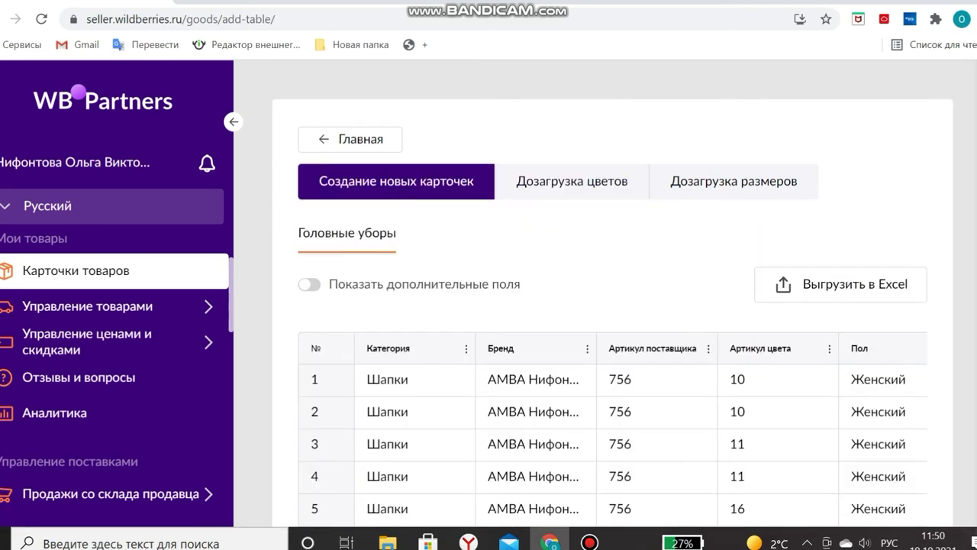
scroll(611, 305, down, 5)
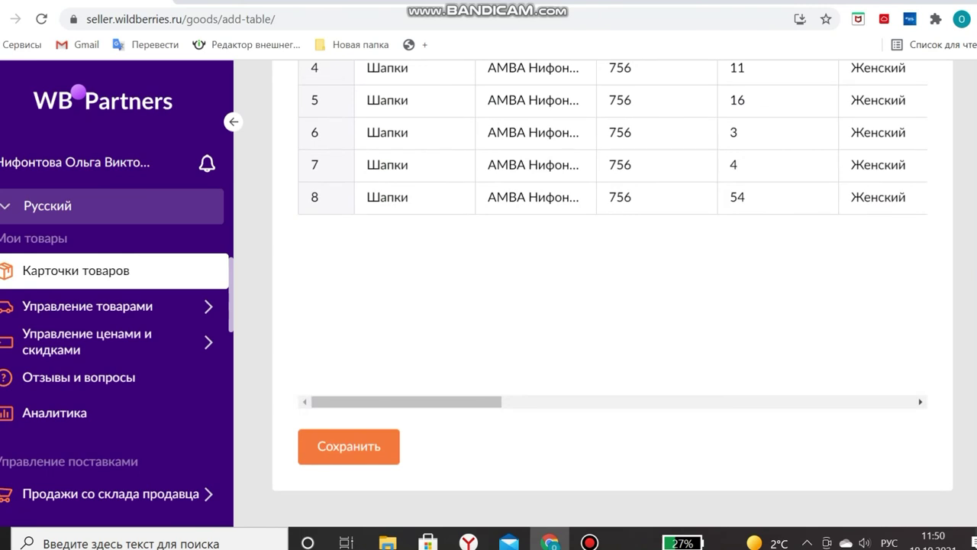
scroll(611, 283, up, 3)
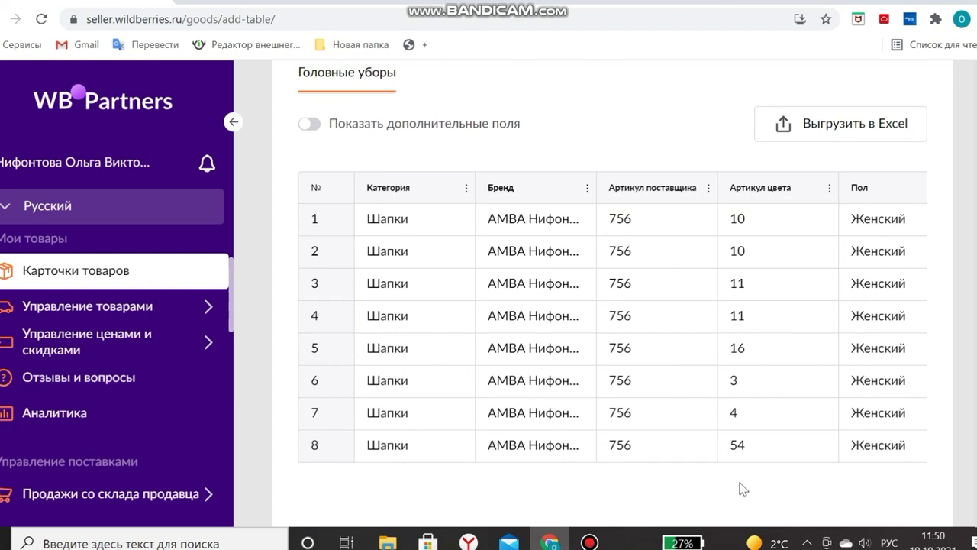
scroll(743, 488, right, 5)
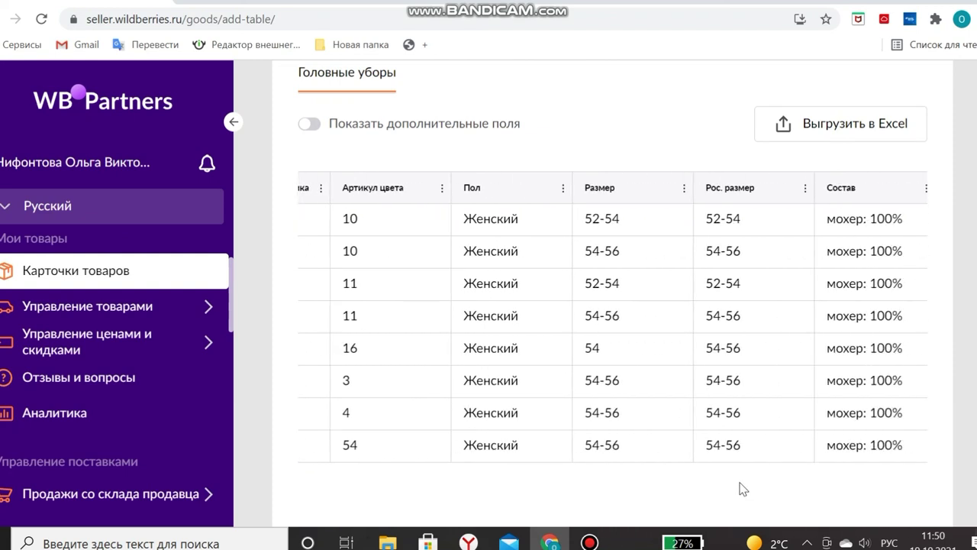
scroll(743, 489, right, 3)
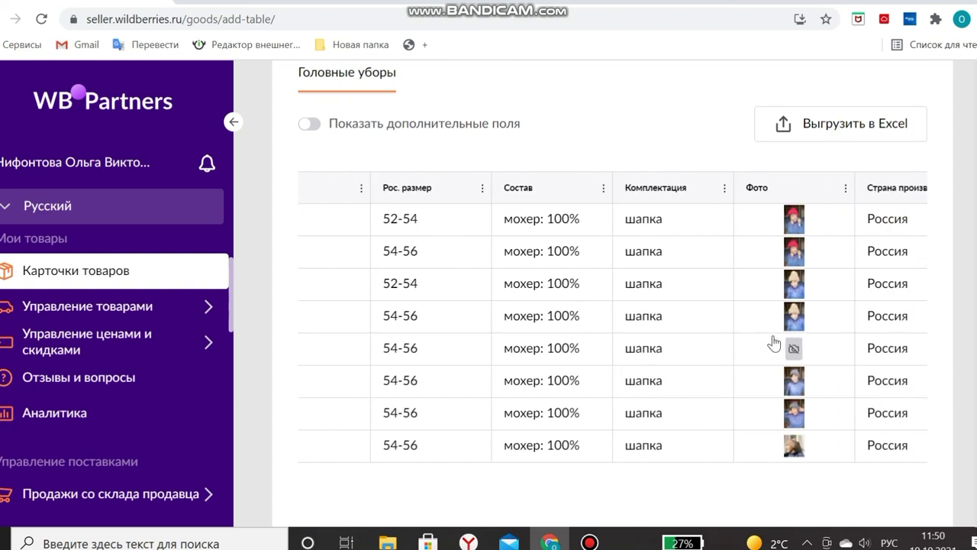